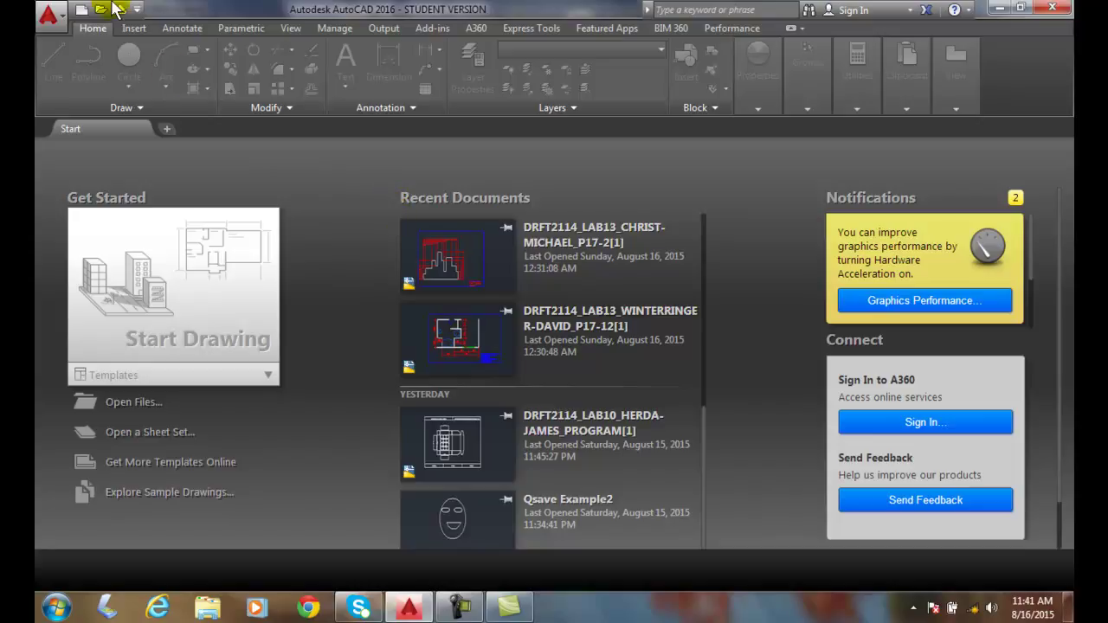
- Start a new drawing from the acad.dwt template
{"action": "left_click", "coordinate": [83, 10]}
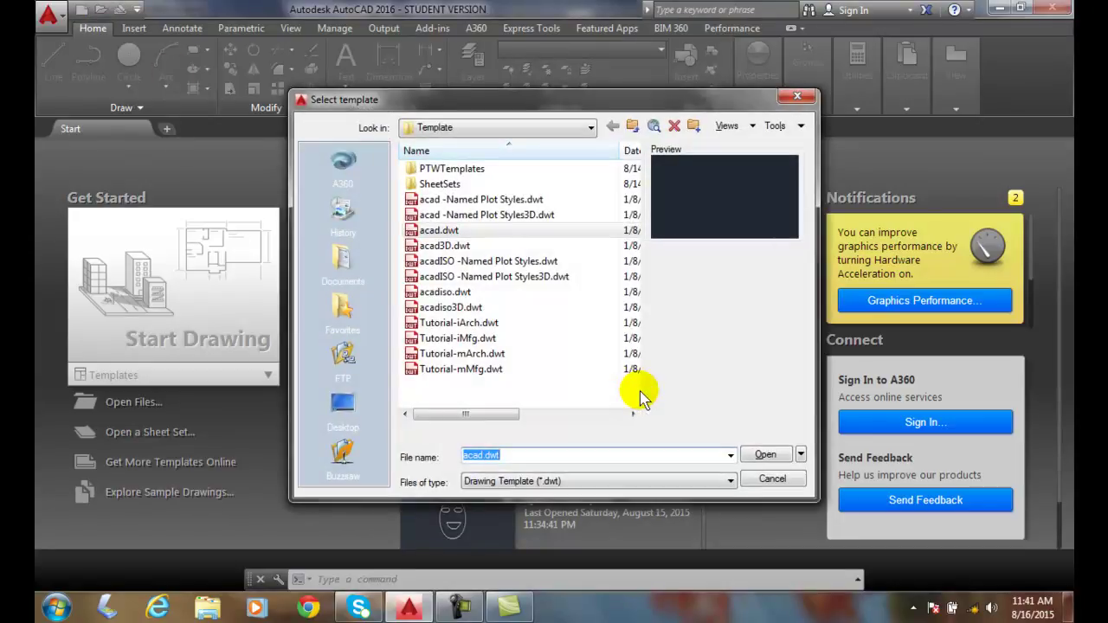
{"action": "left_click", "coordinate": [439, 232]}
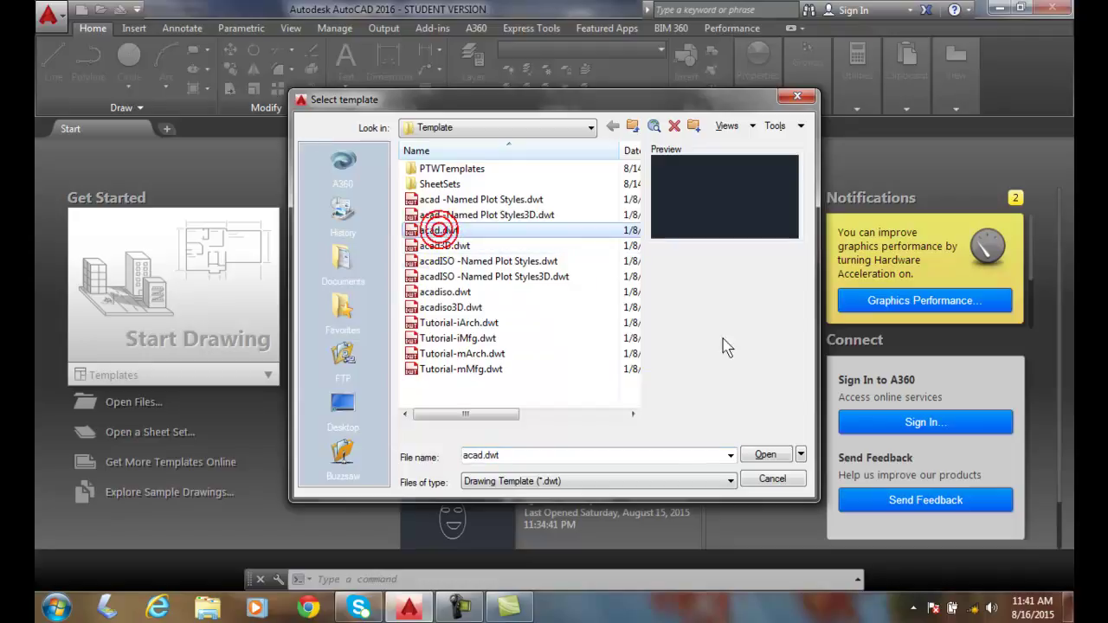
{"action": "left_click", "coordinate": [767, 455]}
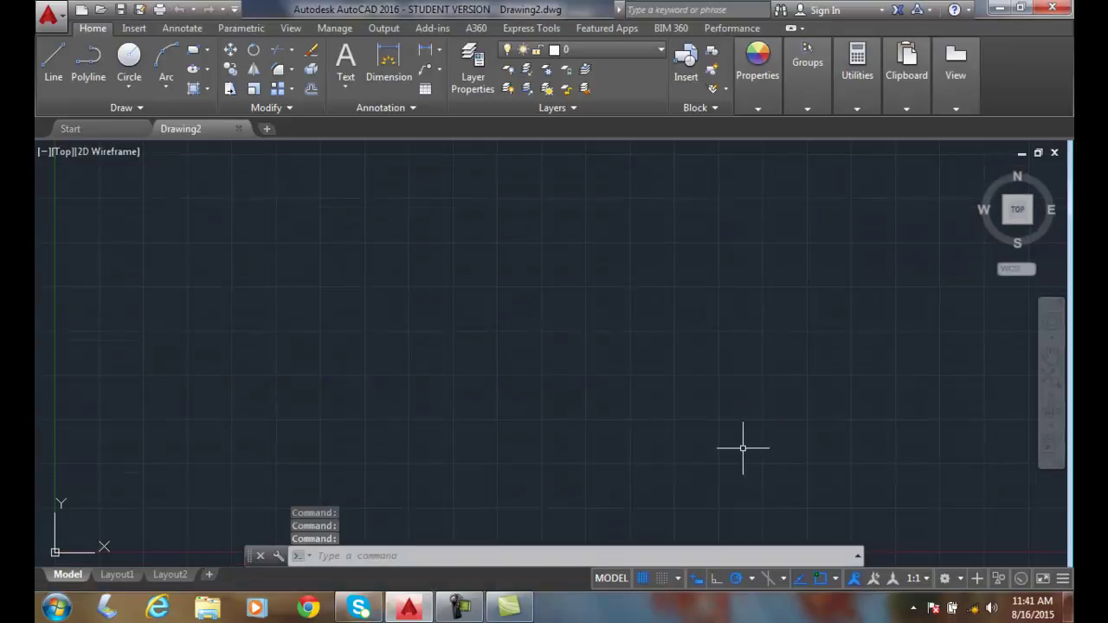
- Configure the drawing units with decimal length precision 0.000 and decimal-degree angle precision 0.0
{"action": "left_click", "coordinate": [57, 17]}
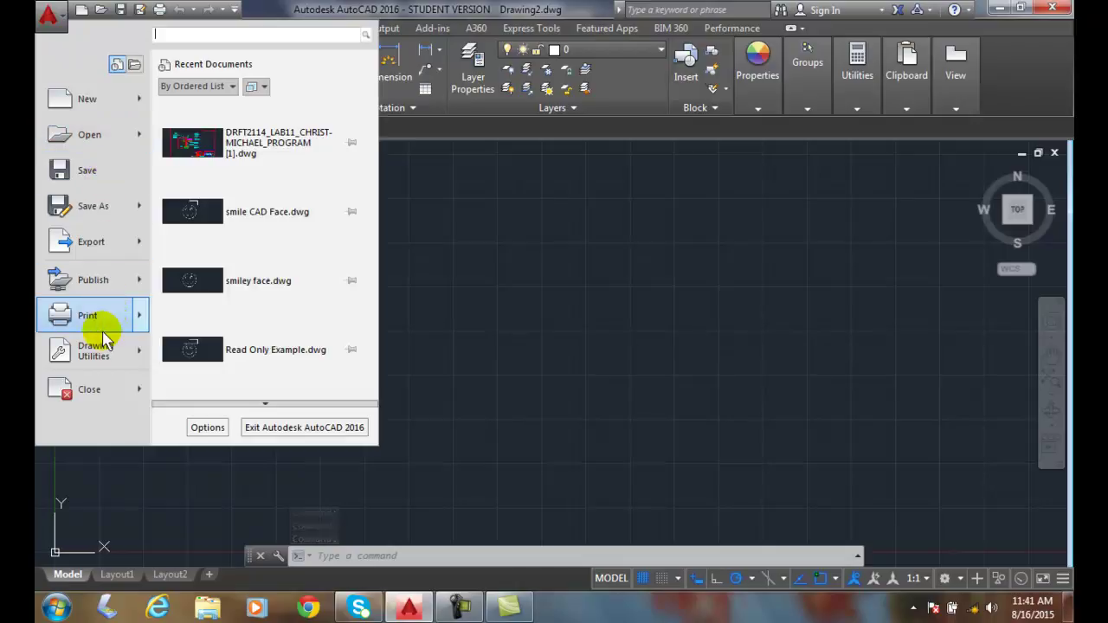
{"action": "mouse_move", "coordinate": [109, 359]}
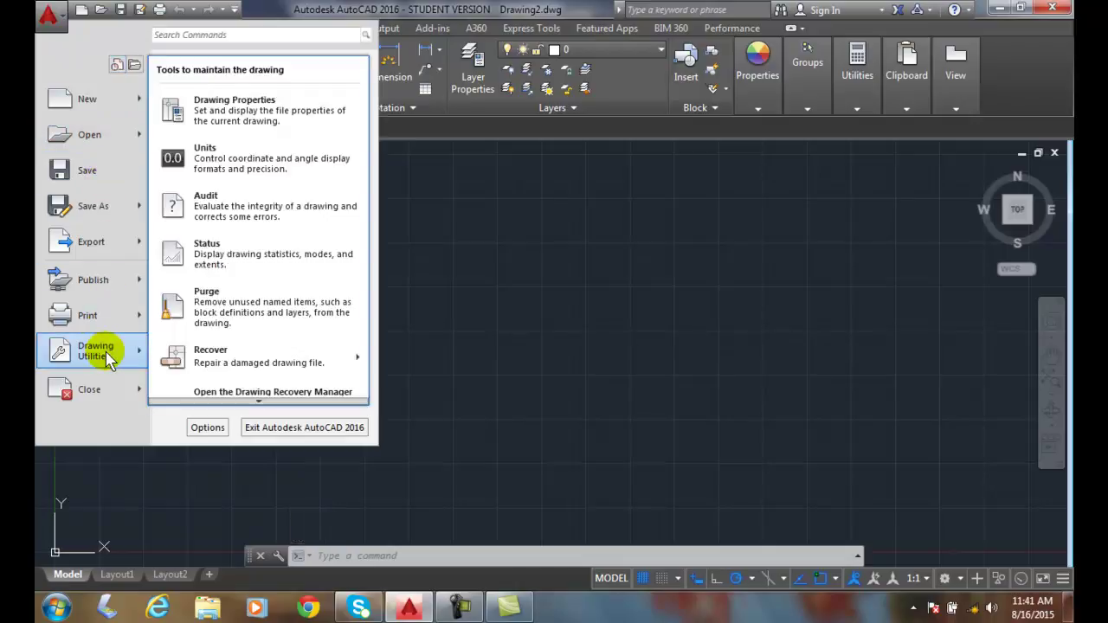
{"action": "left_click", "coordinate": [212, 161]}
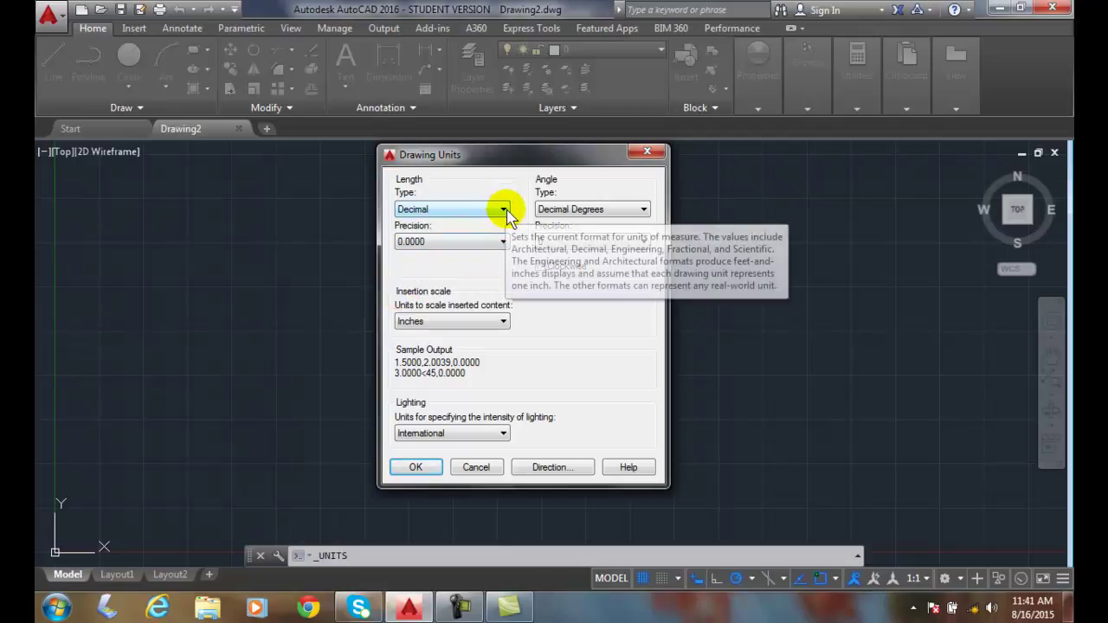
{"action": "left_click", "coordinate": [503, 242]}
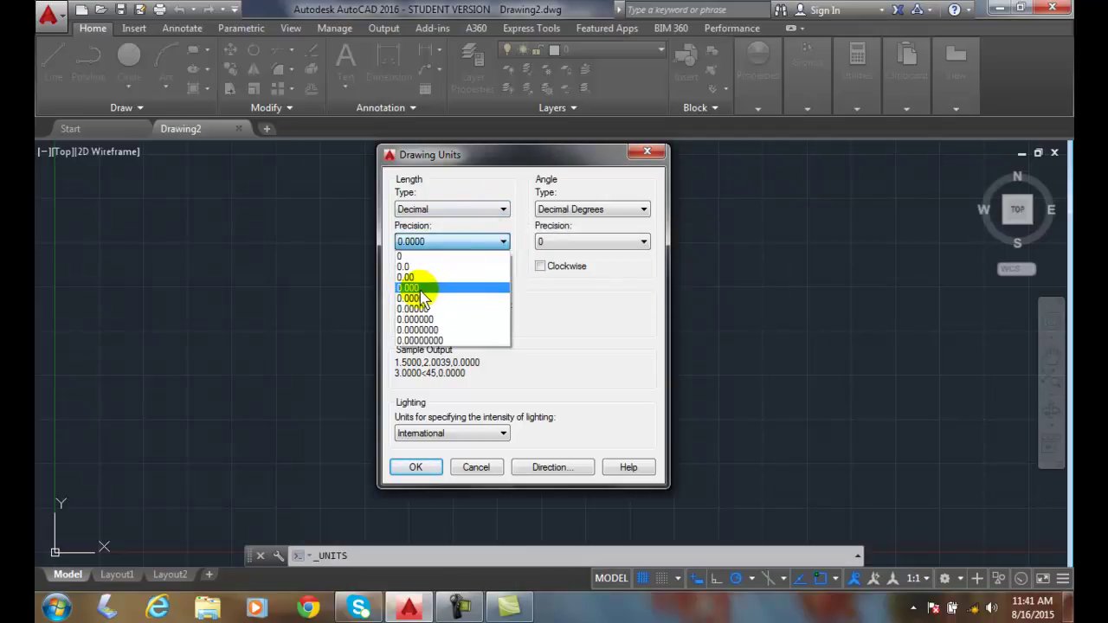
{"action": "left_click", "coordinate": [417, 286]}
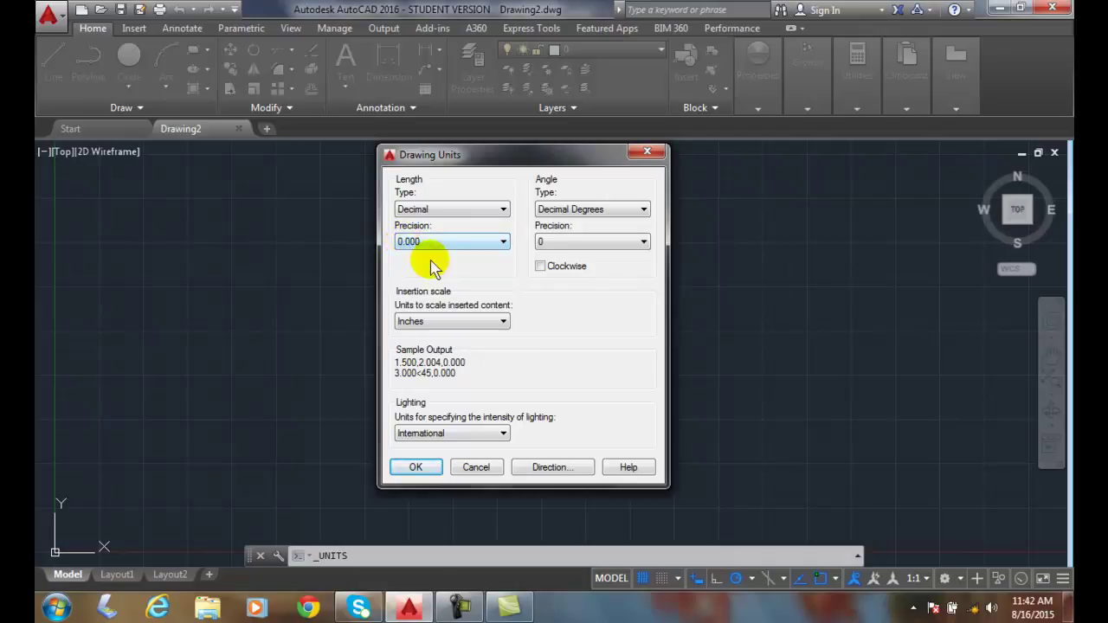
{"action": "left_click", "coordinate": [643, 242]}
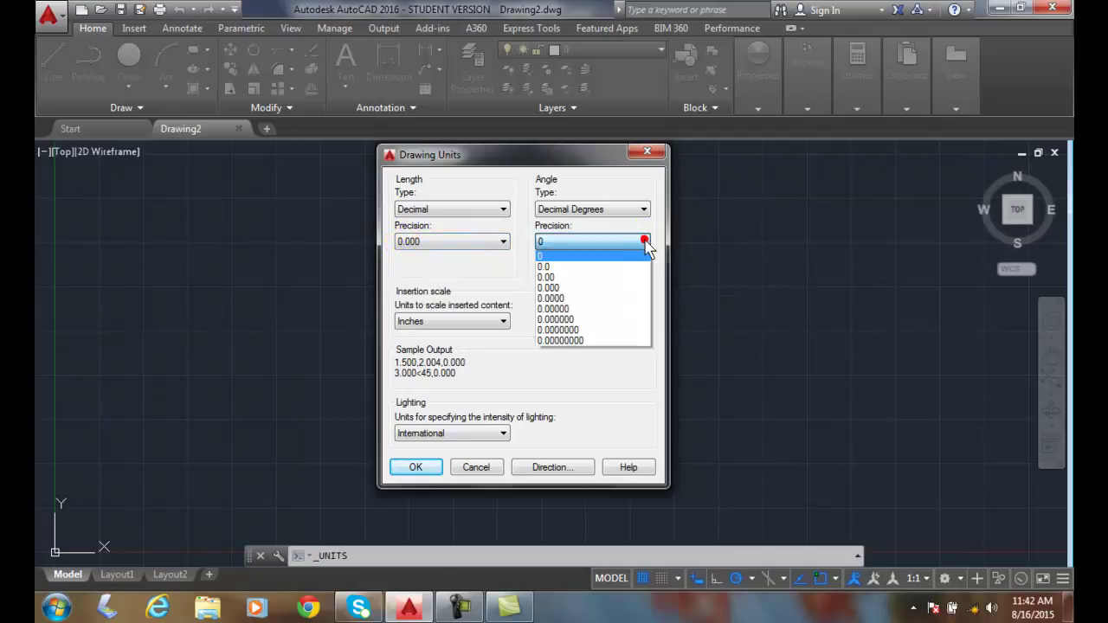
{"action": "left_click", "coordinate": [550, 263]}
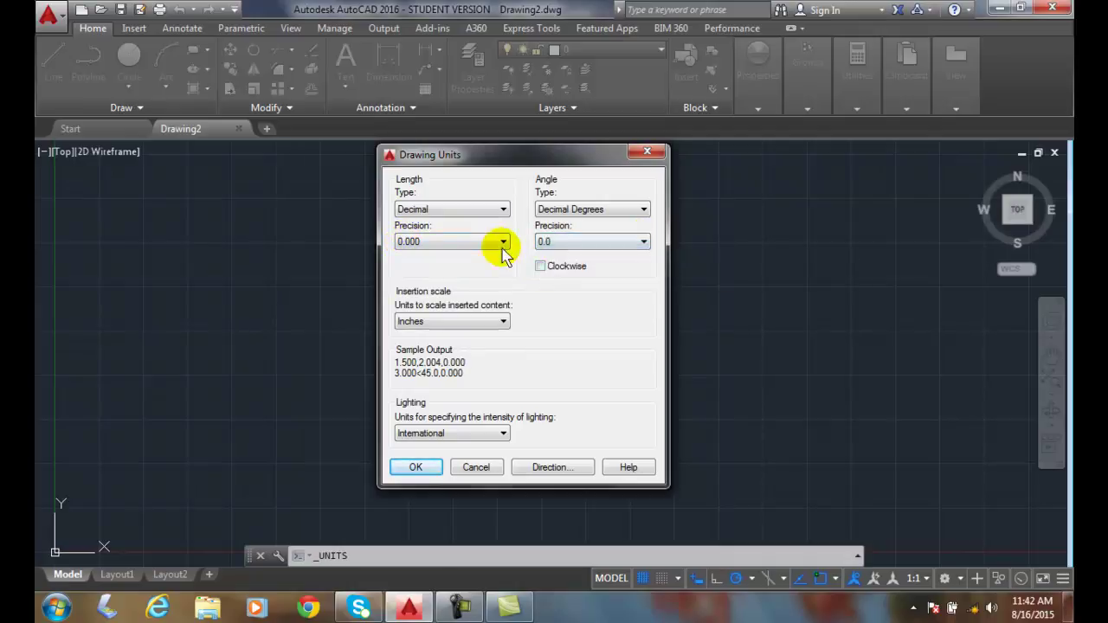
{"action": "left_click", "coordinate": [416, 466]}
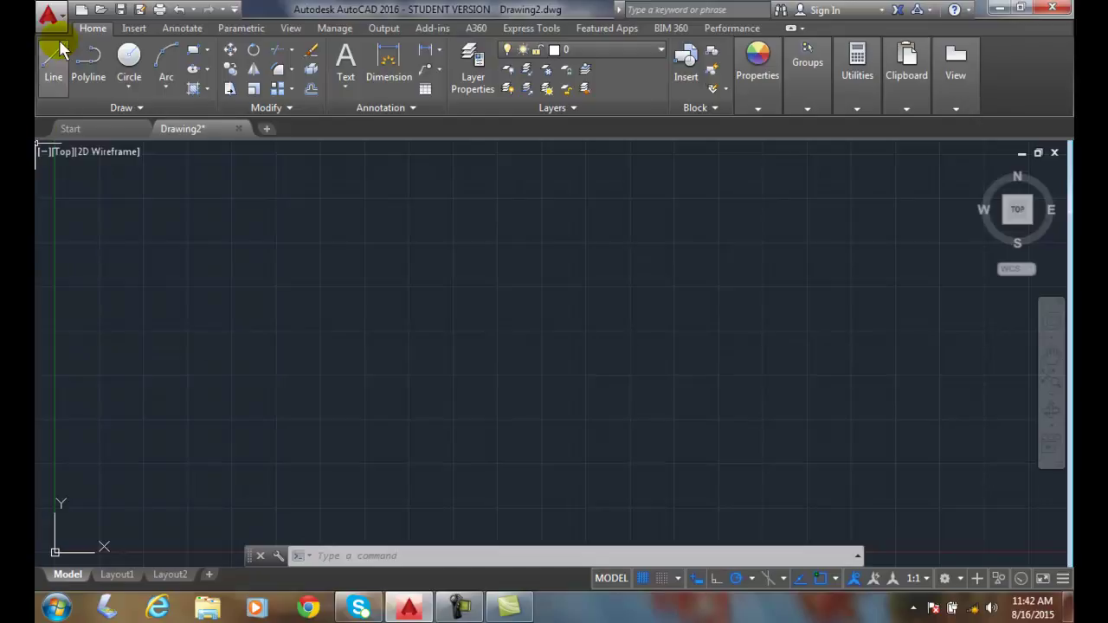
{"action": "left_click", "coordinate": [48, 13]}
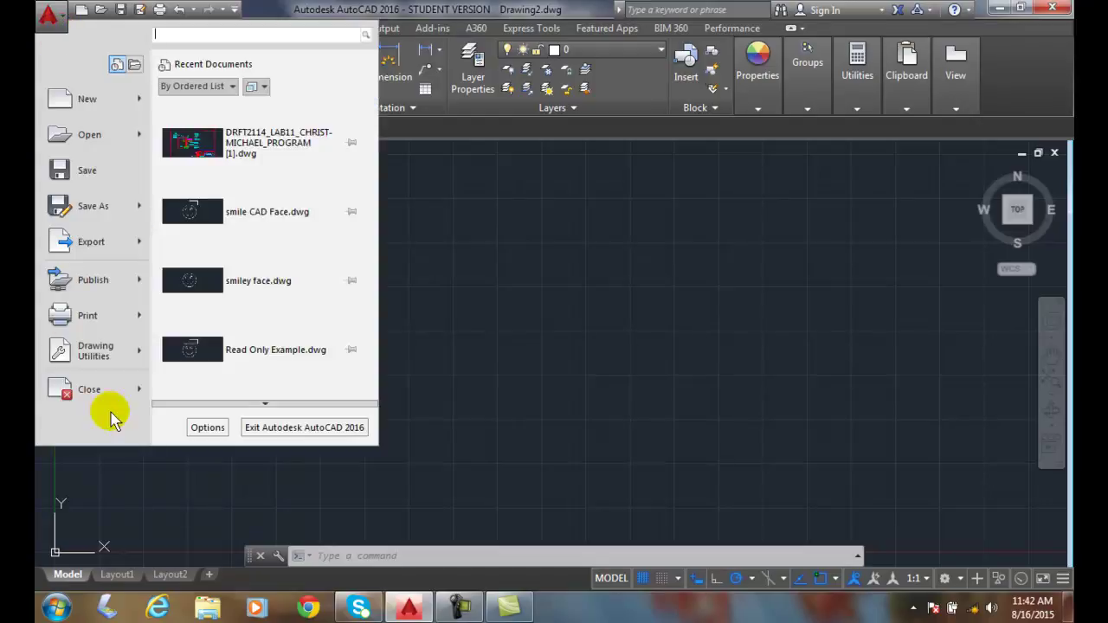
{"action": "mouse_move", "coordinate": [111, 358]}
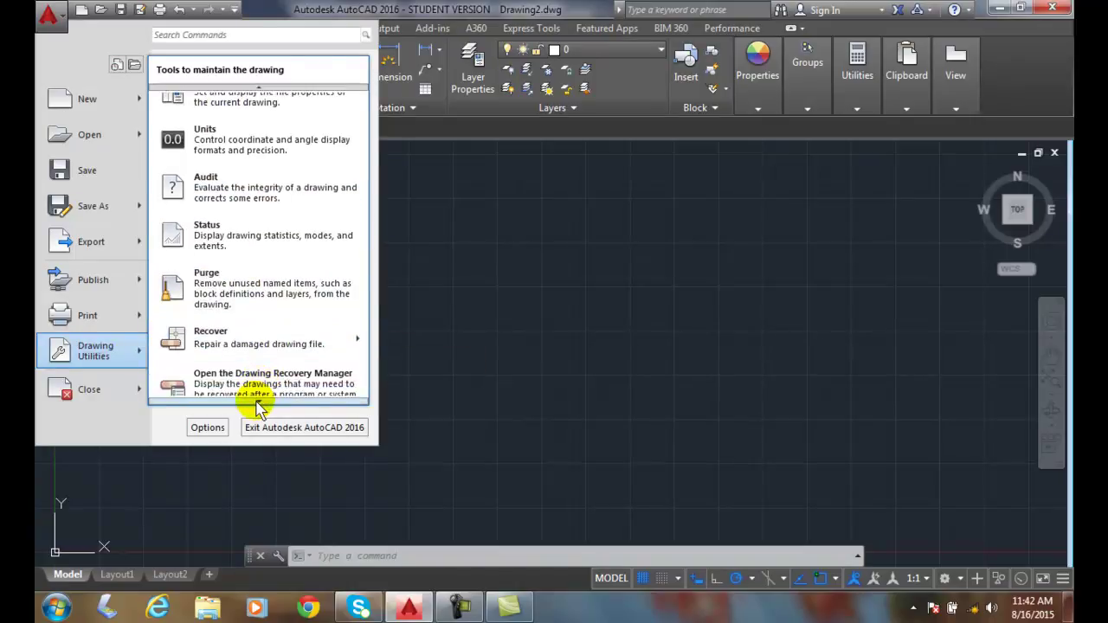
{"action": "left_click", "coordinate": [480, 366]}
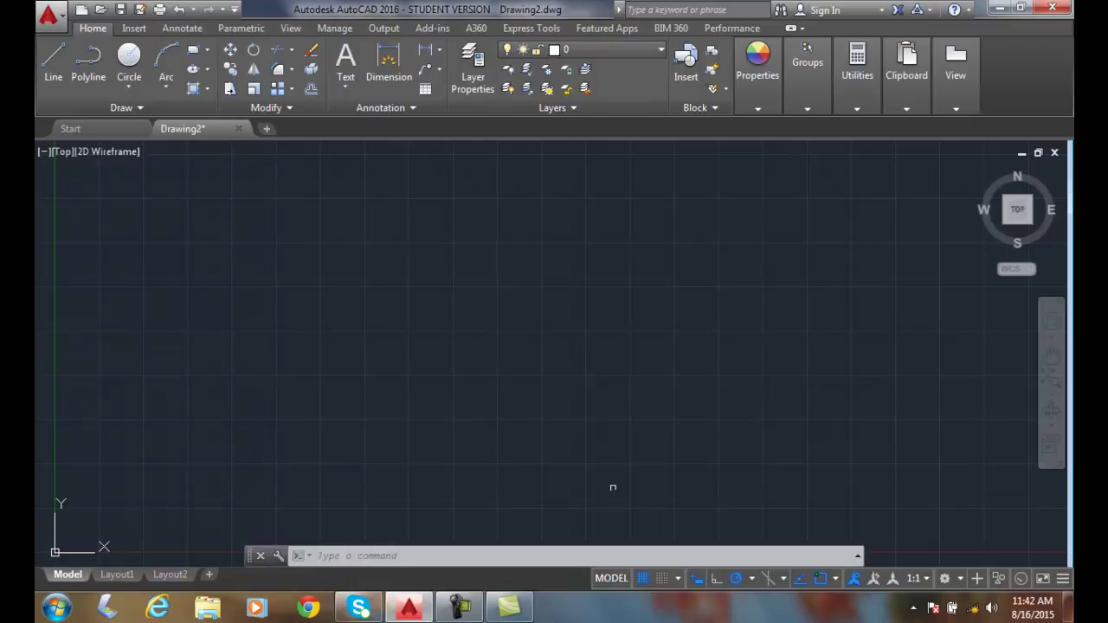
- Set the model space limits, accepting the default lower-left corner and entering 17,11 as the upper-right corner
{"action": "left_click", "coordinate": [350, 556]}
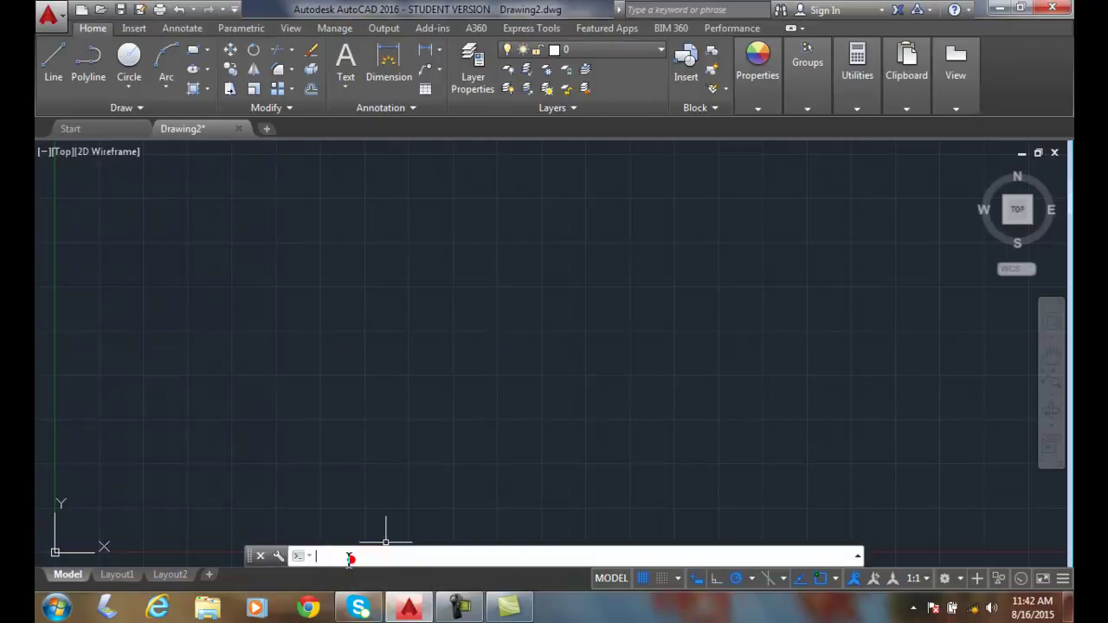
{"action": "type", "text": "limits"}
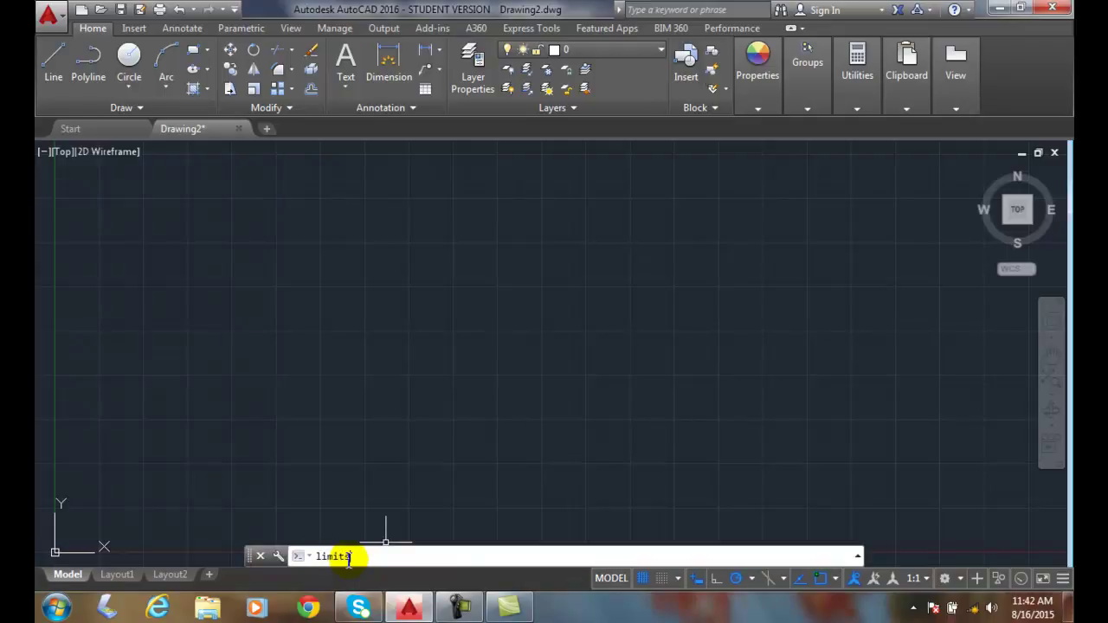
{"action": "key", "text": "Return"}
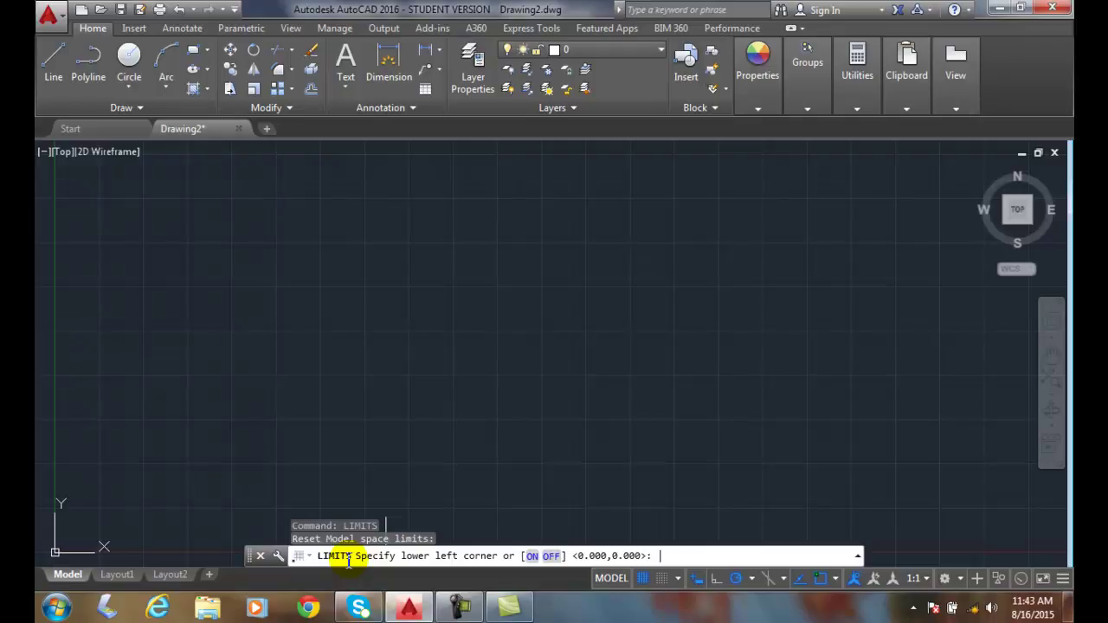
{"action": "key", "text": "Return"}
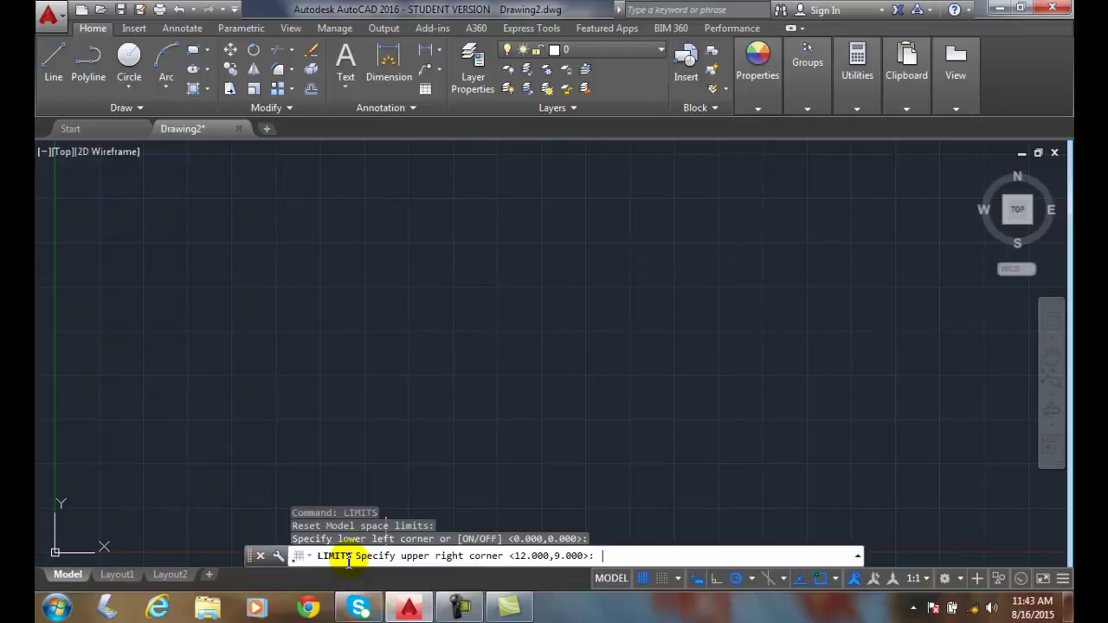
{"action": "type", "text": "17,11"}
{"action": "key", "text": "Return"}
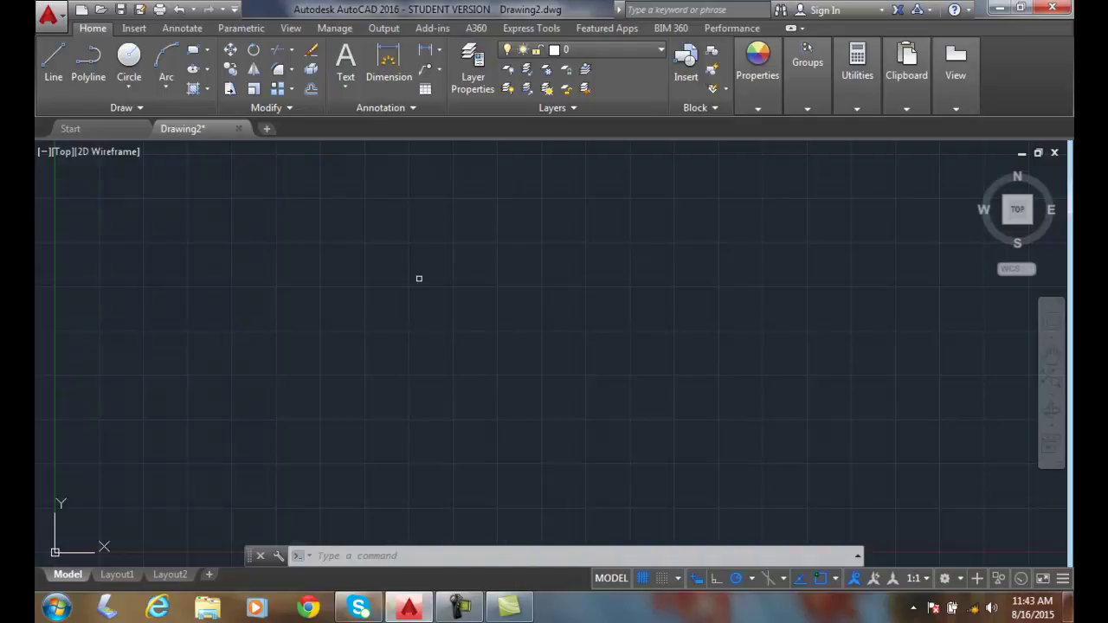
- Reset the model space limits to lower-left corner 0,0 and upper-right corner 200,200
{"action": "left_click", "coordinate": [346, 556]}
{"action": "left_click", "coordinate": [350, 563]}
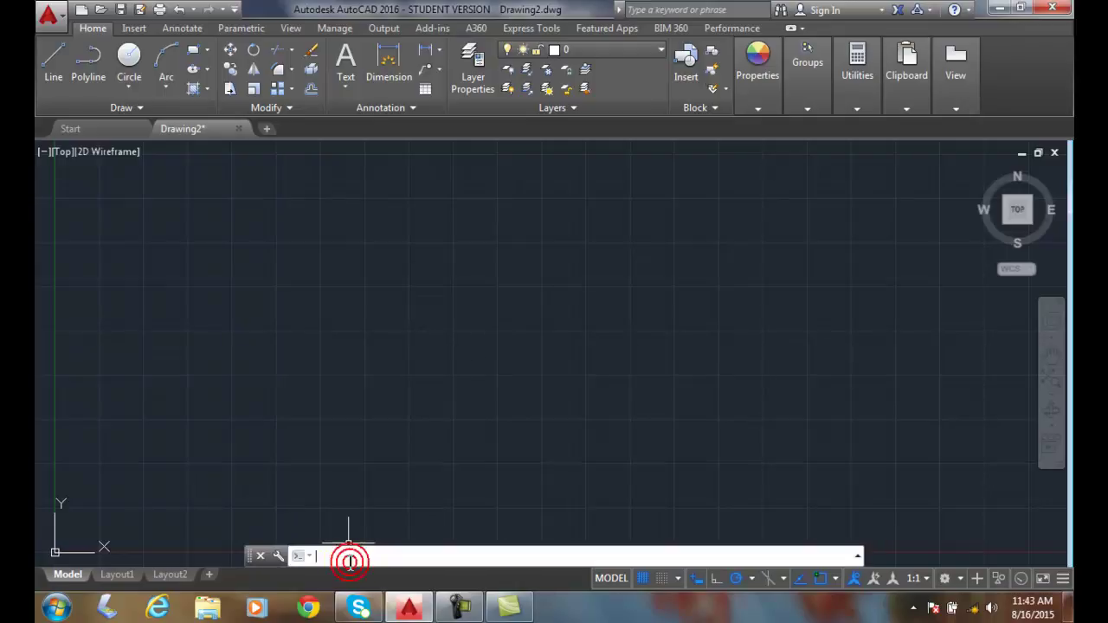
{"action": "type", "text": "1i"}
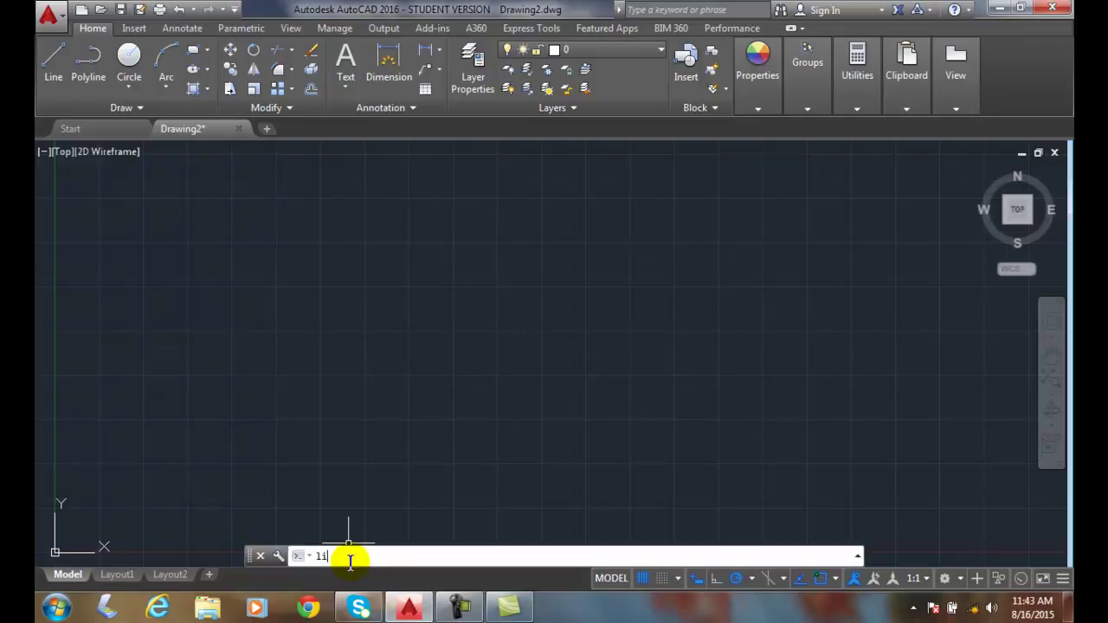
{"action": "type", "text": "mits"}
{"action": "key", "text": "Return"}
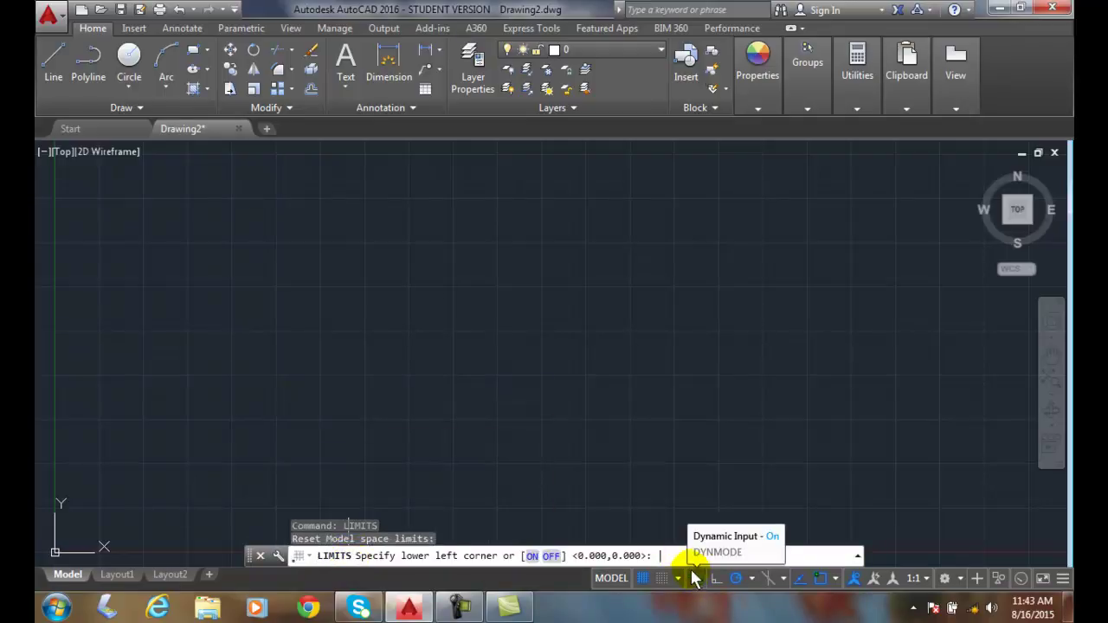
{"action": "type", "text": "0,0"}
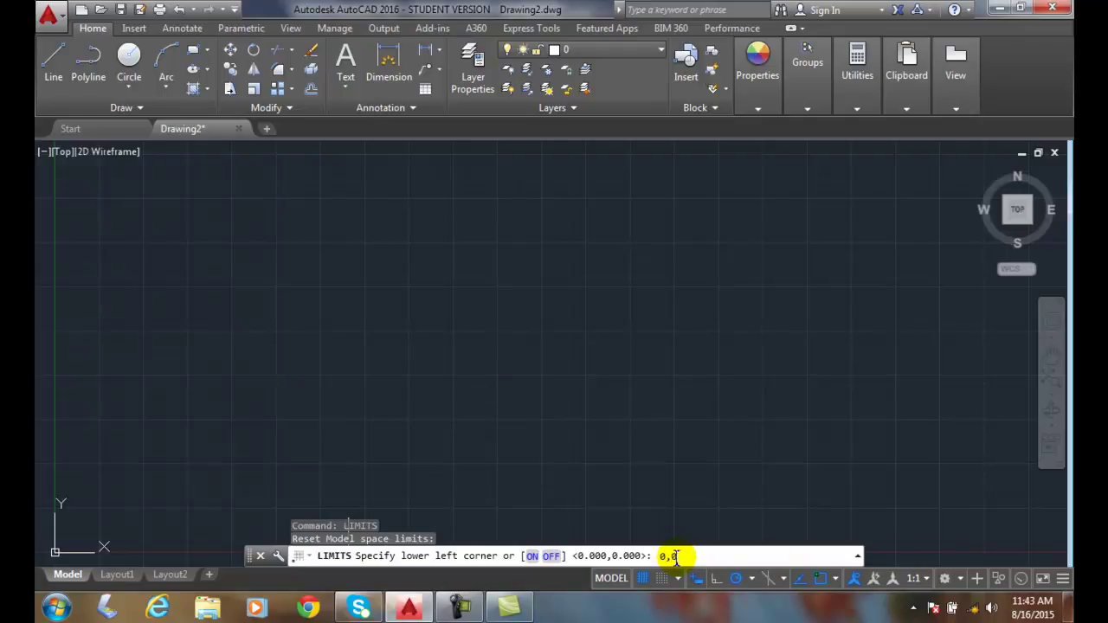
{"action": "key", "text": "Return"}
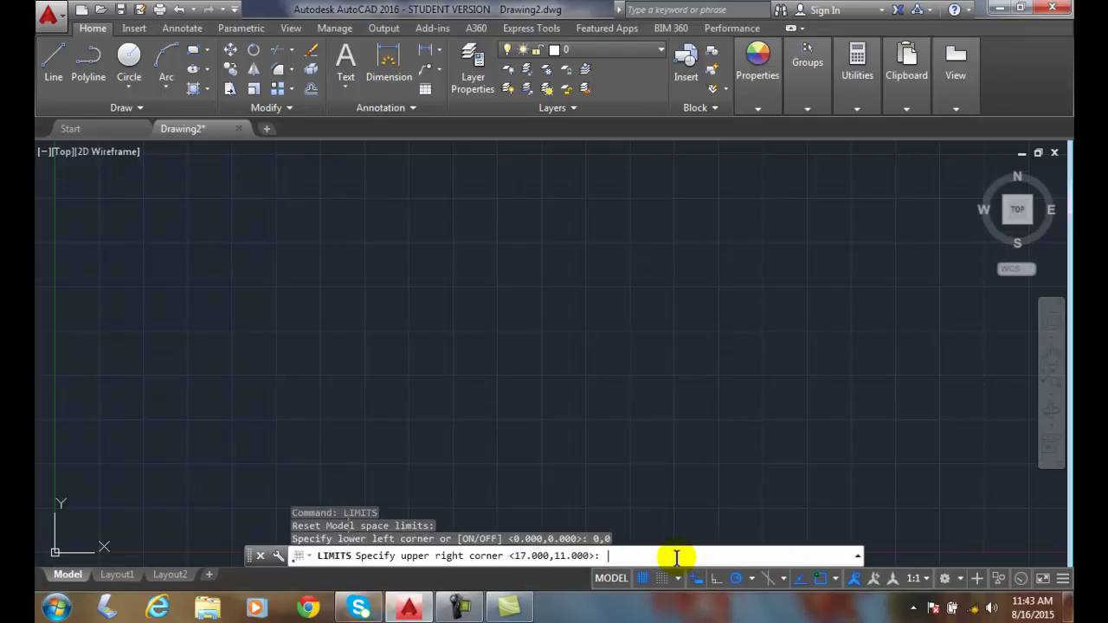
{"action": "type", "text": "200,200"}
{"action": "key", "text": "Return"}
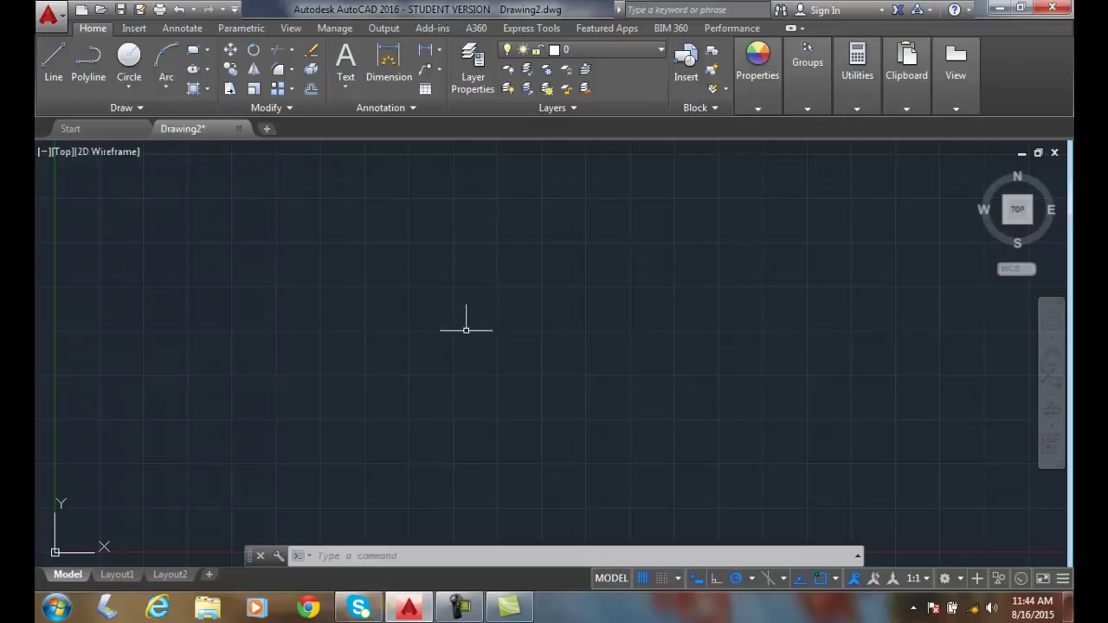
- Close the current drawing without saving and start a new one from the acad.dwt template
{"action": "left_click", "coordinate": [238, 130]}
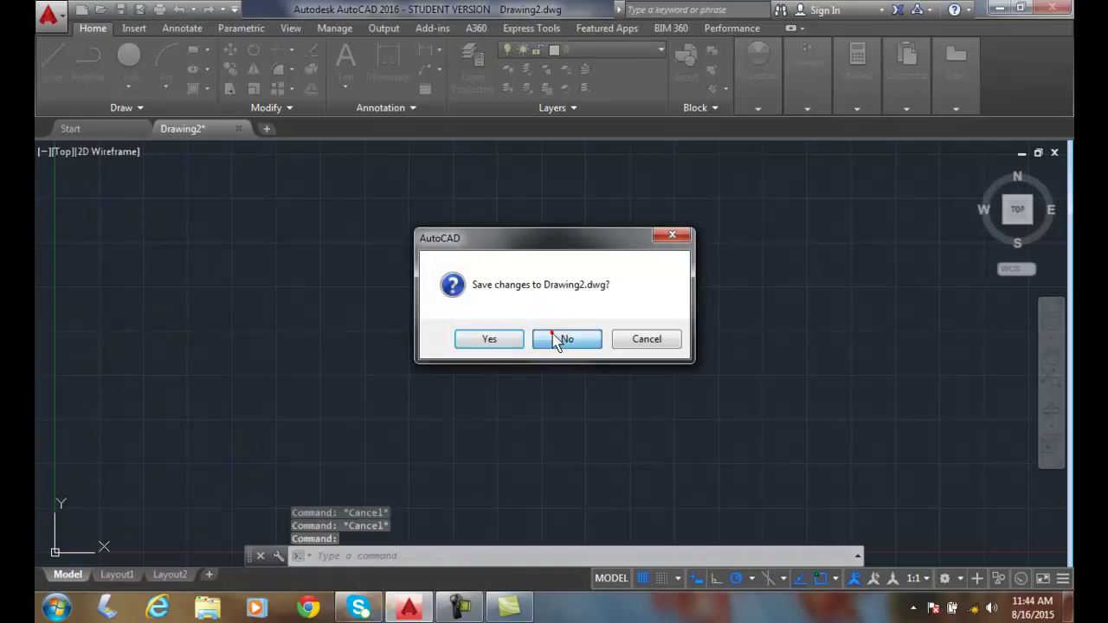
{"action": "left_click", "coordinate": [565, 339]}
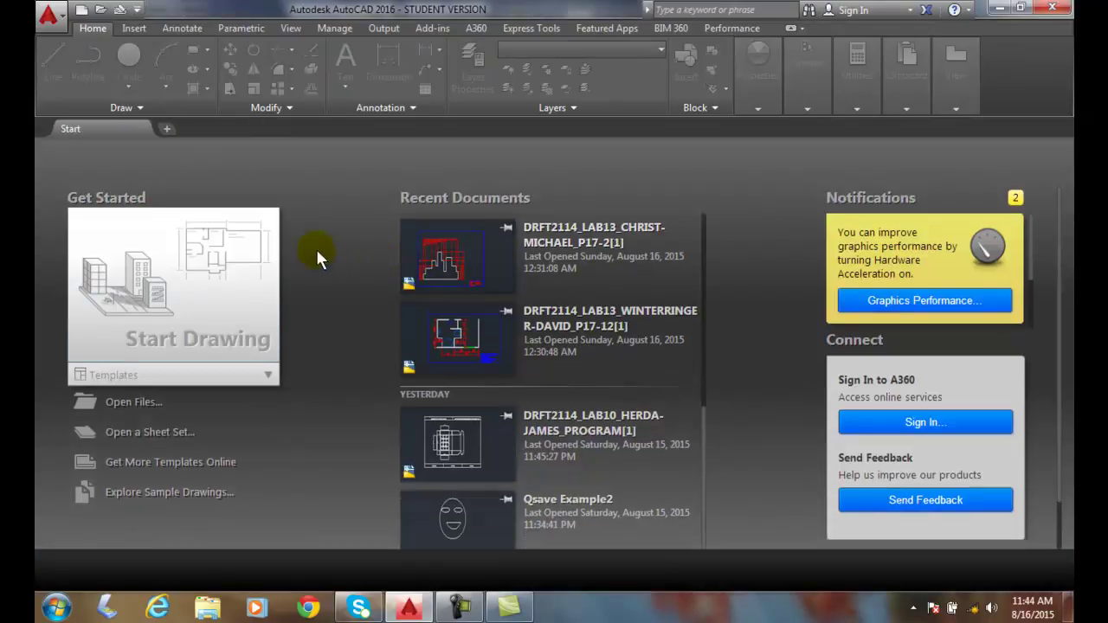
{"action": "left_click", "coordinate": [81, 10]}
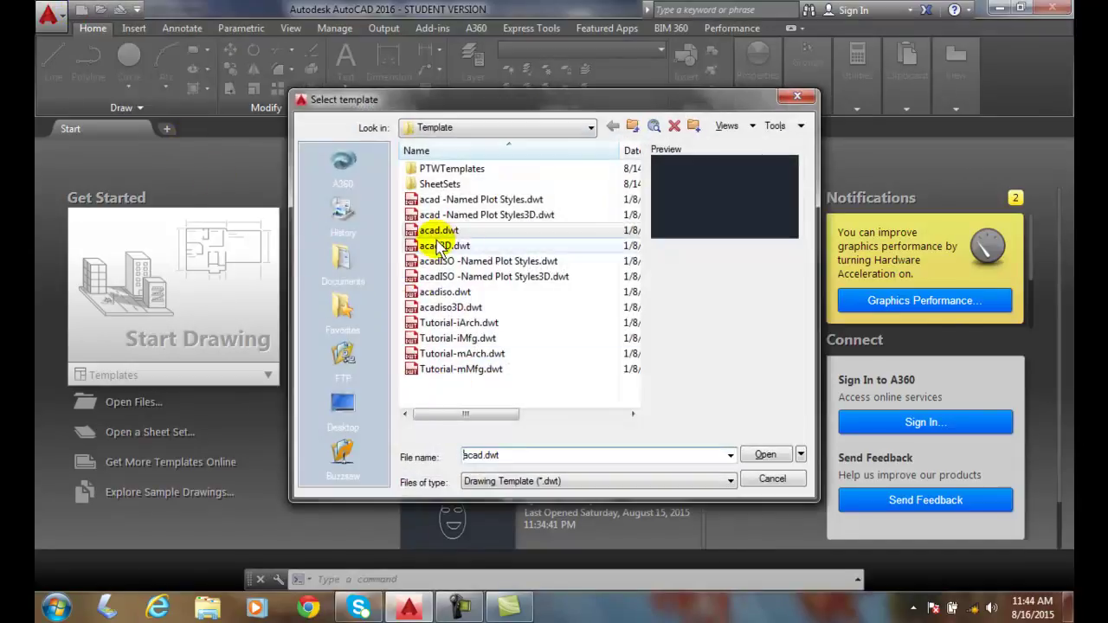
{"action": "left_click", "coordinate": [439, 235]}
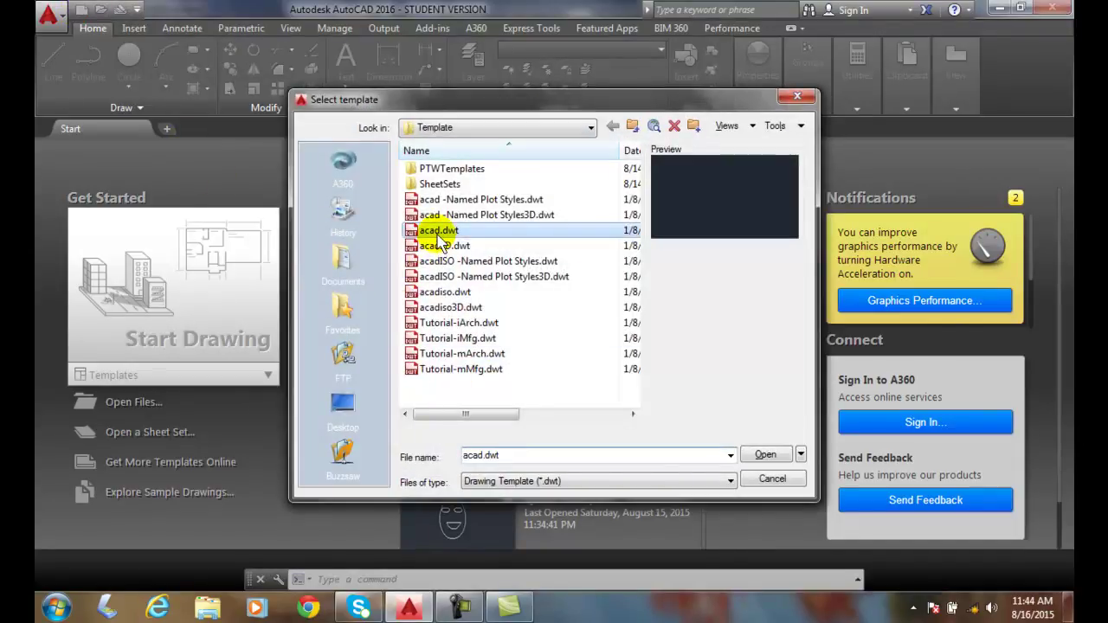
{"action": "left_click", "coordinate": [765, 455]}
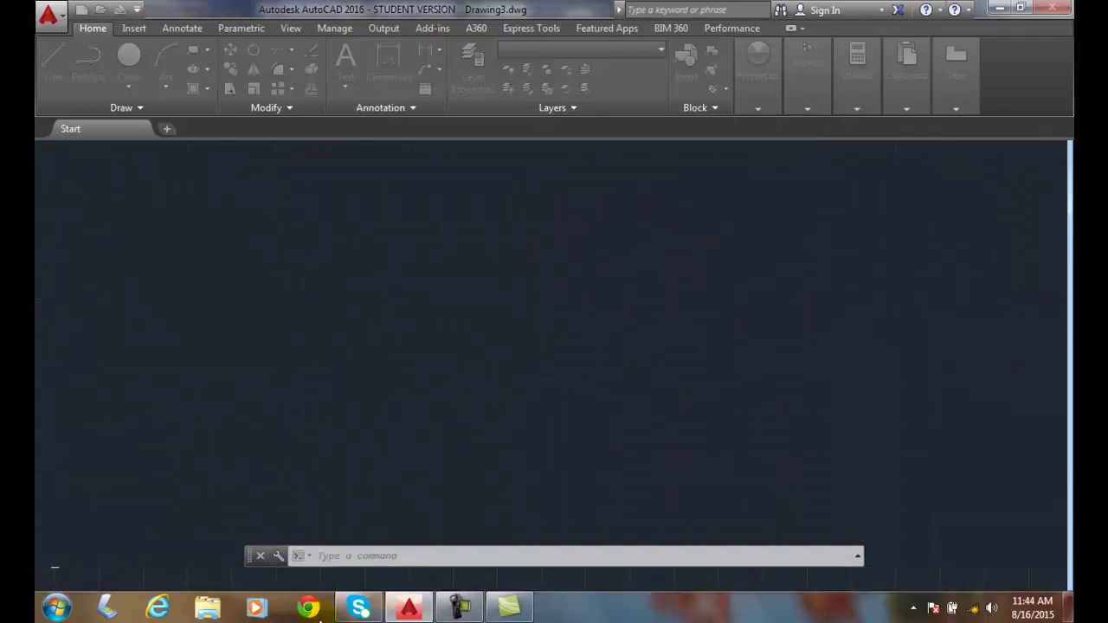
- Configure the drawing units as Architectural with length precision 0'-0 1/8" and decimal-degree angle precision 0.0
{"action": "left_click", "coordinate": [53, 16]}
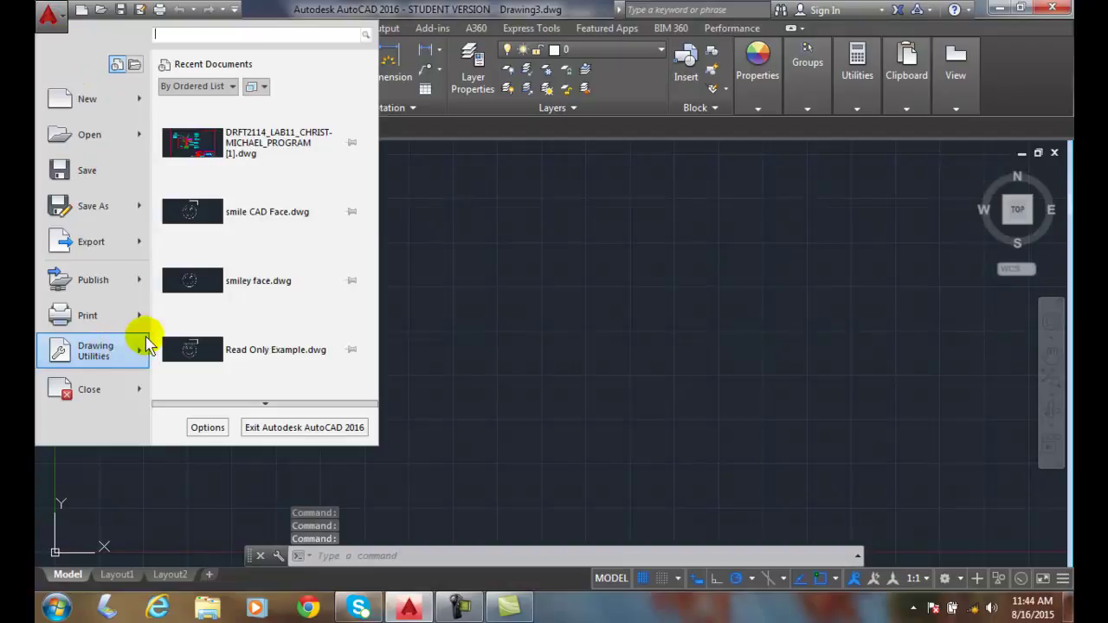
{"action": "mouse_move", "coordinate": [134, 349]}
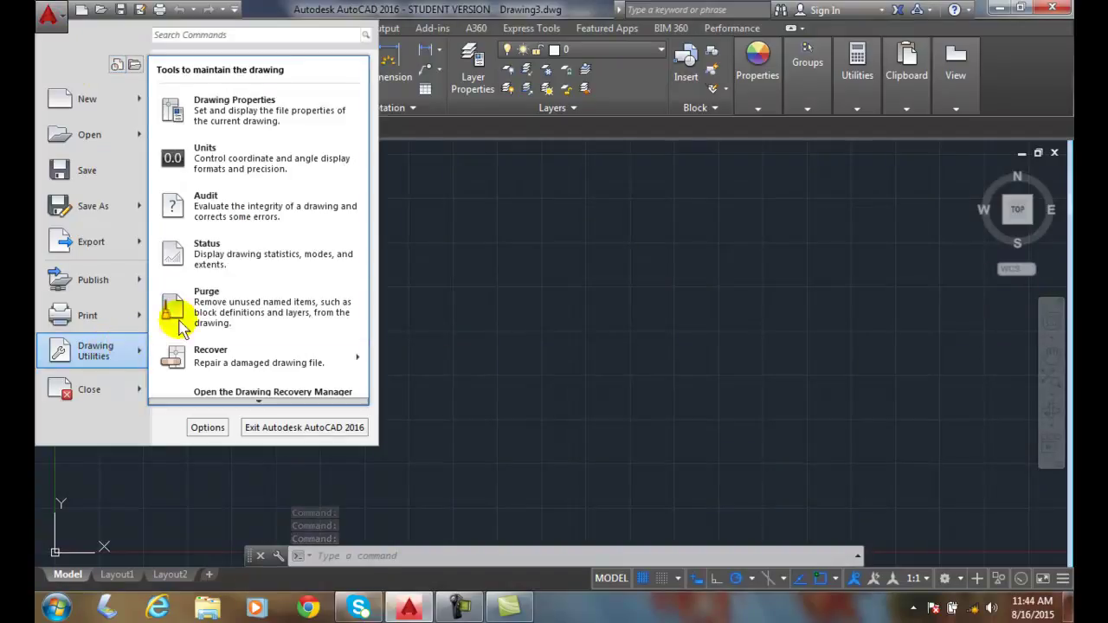
{"action": "left_click", "coordinate": [210, 157]}
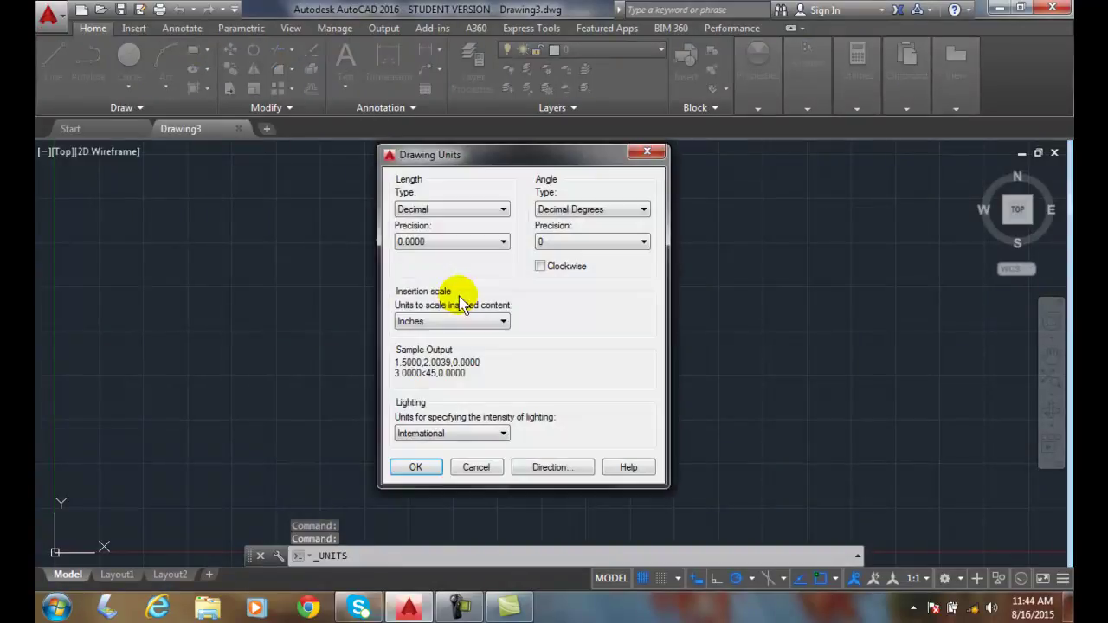
{"action": "left_click", "coordinate": [499, 209]}
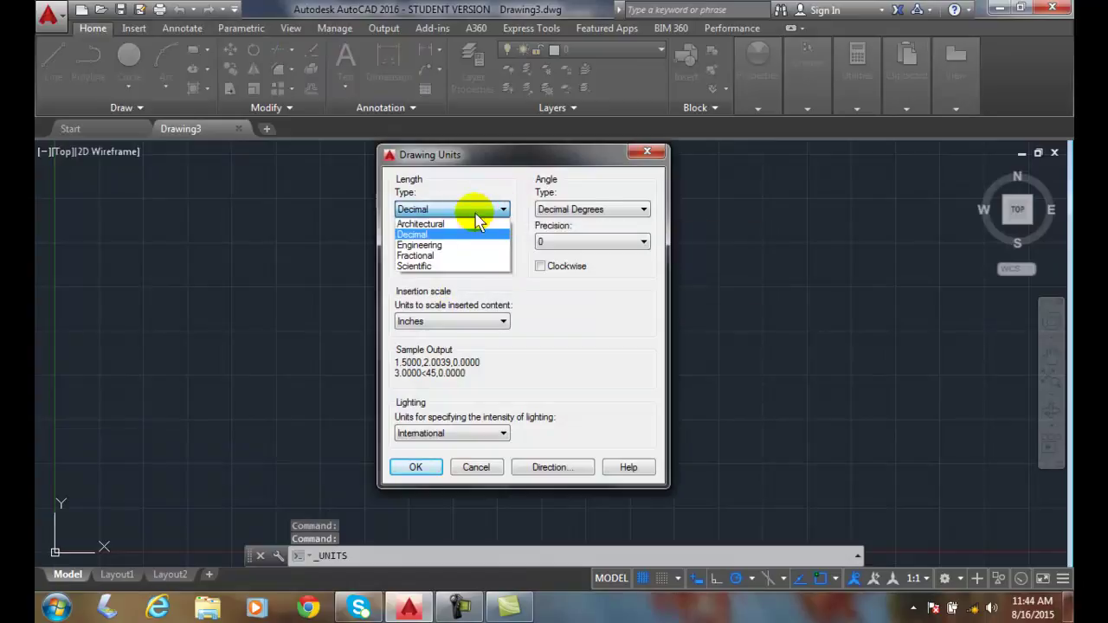
{"action": "left_click", "coordinate": [432, 222]}
{"action": "left_click", "coordinate": [498, 244]}
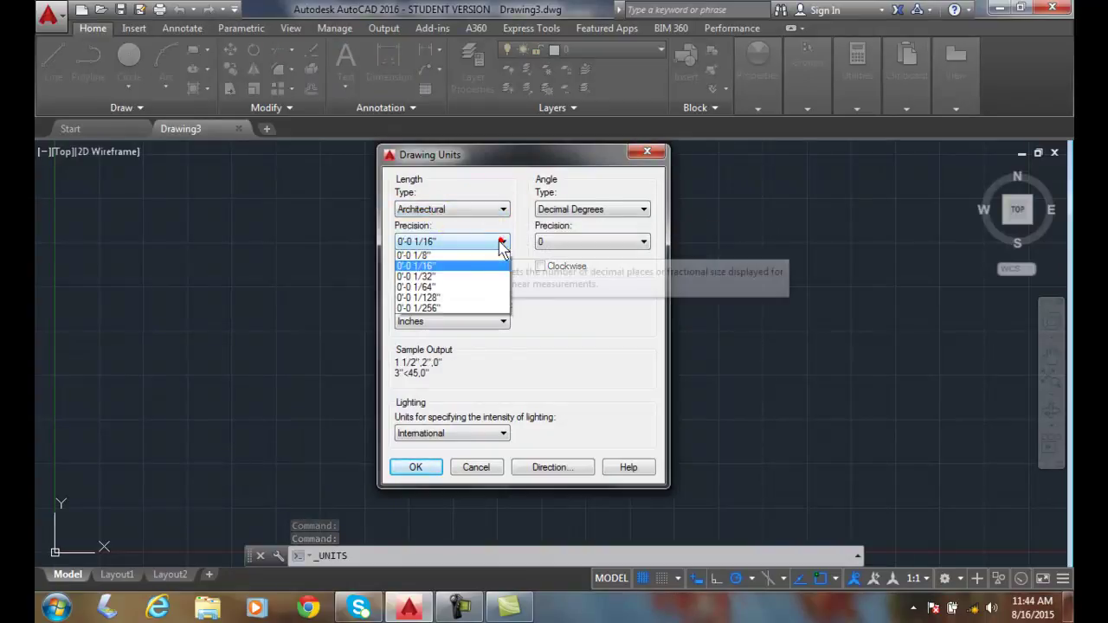
{"action": "left_click", "coordinate": [413, 289]}
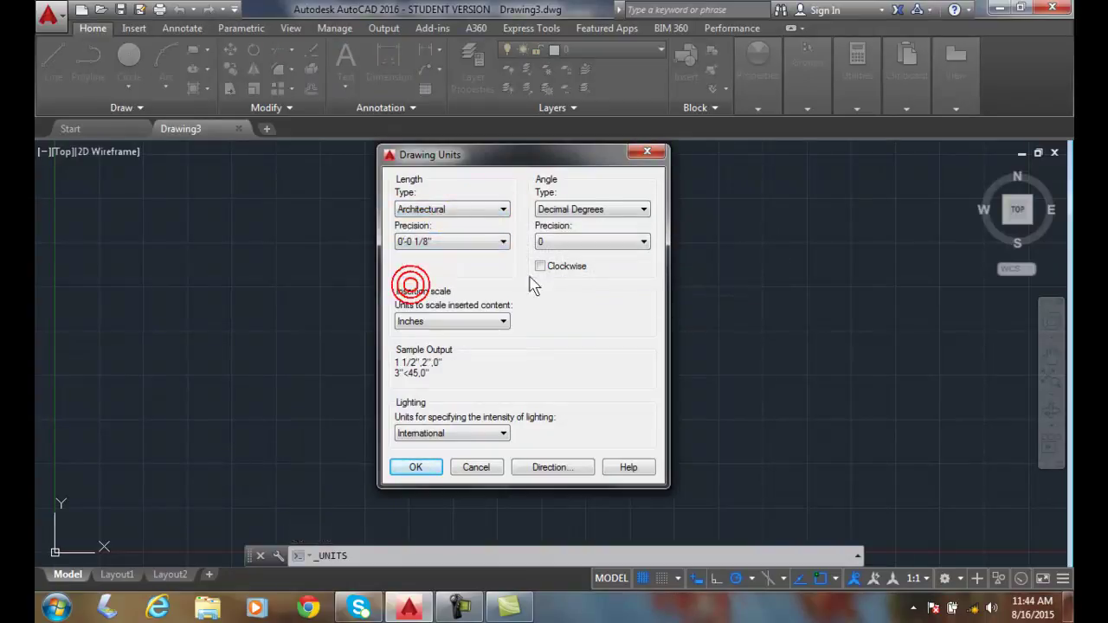
{"action": "left_click", "coordinate": [642, 242]}
{"action": "left_click", "coordinate": [552, 268]}
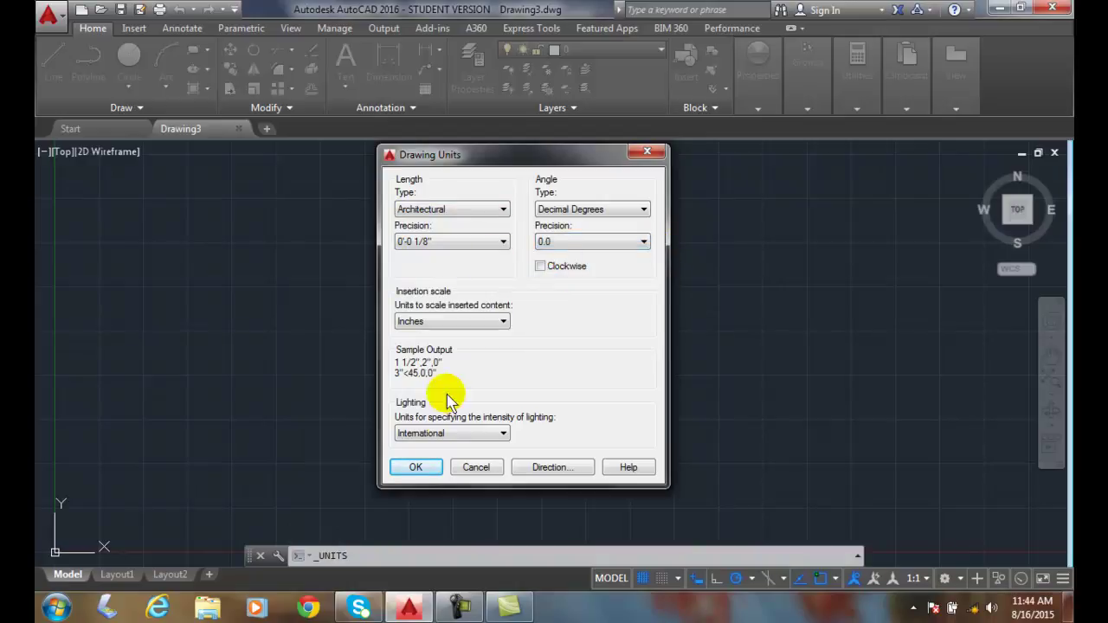
{"action": "left_click", "coordinate": [423, 464]}
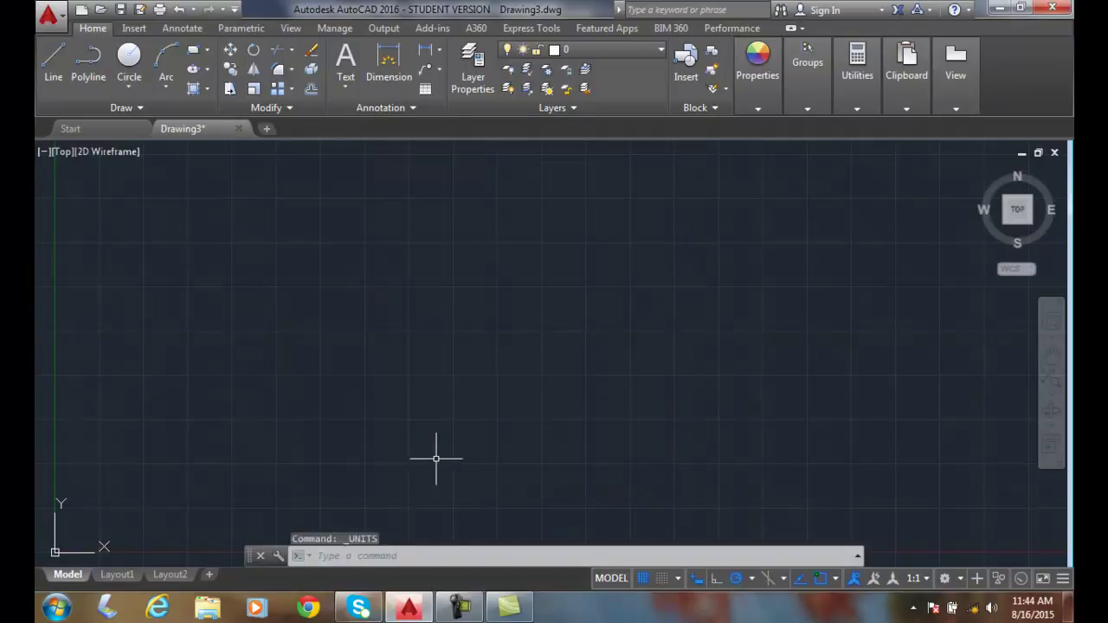
- Set the model space limits to lower-left corner 0,0 and upper-right corner 68',44'
{"action": "left_click", "coordinate": [340, 556]}
{"action": "left_click", "coordinate": [340, 556]}
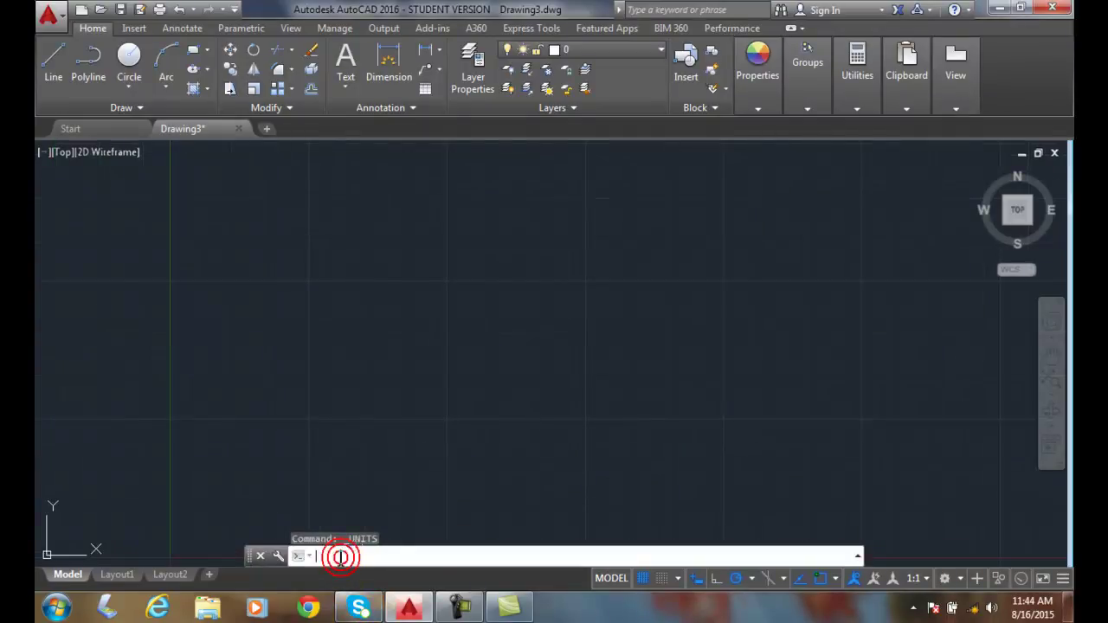
{"action": "type", "text": "limits"}
{"action": "key", "text": "Return"}
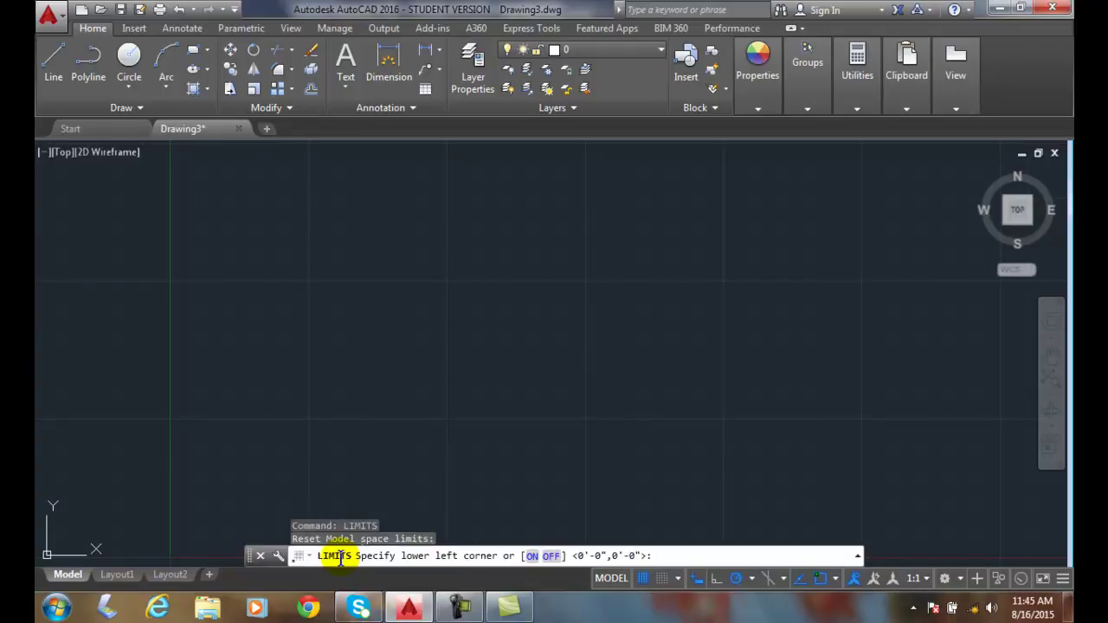
{"action": "type", "text": "0,0"}
{"action": "key", "text": "Return"}
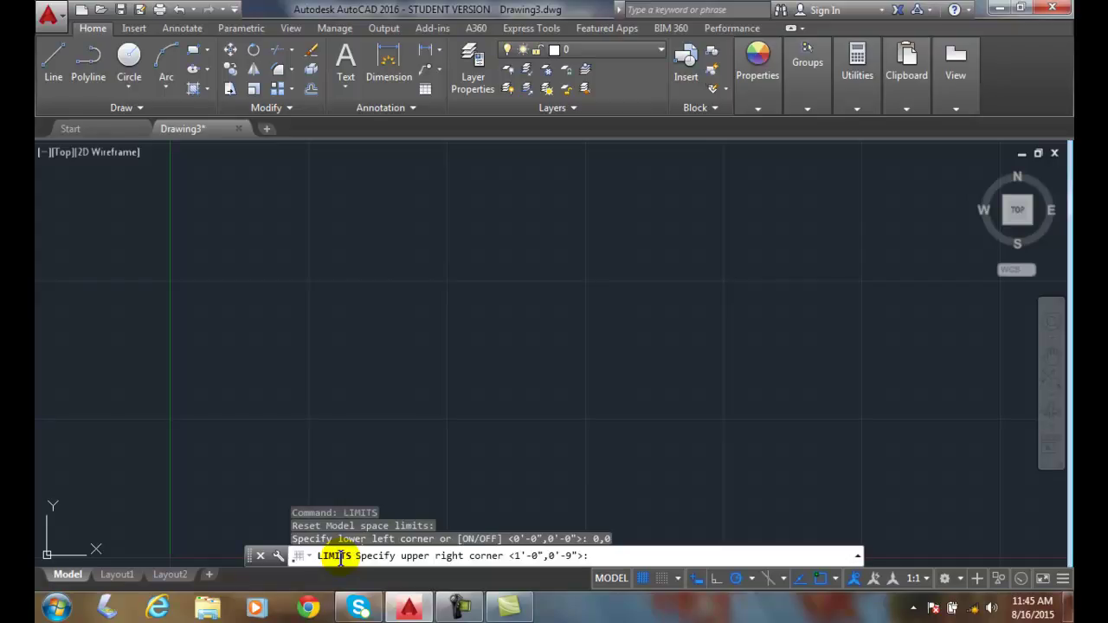
{"action": "type", "text": "68',44'"}
{"action": "key", "text": "Return"}
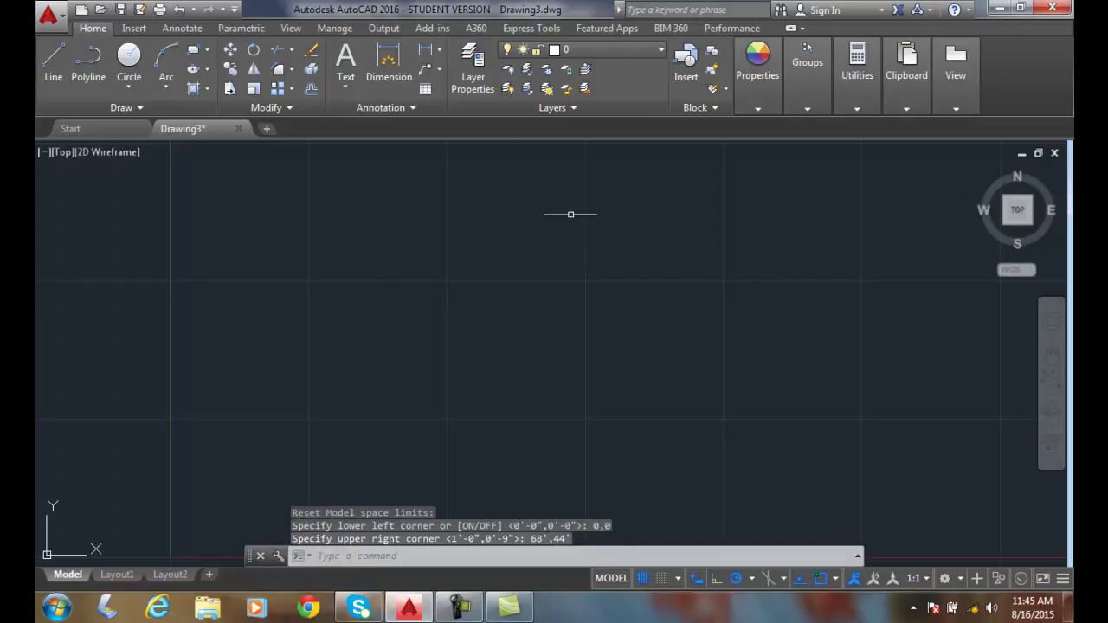
{"action": "key", "text": "Return"}
{"action": "key", "text": "Escape"}
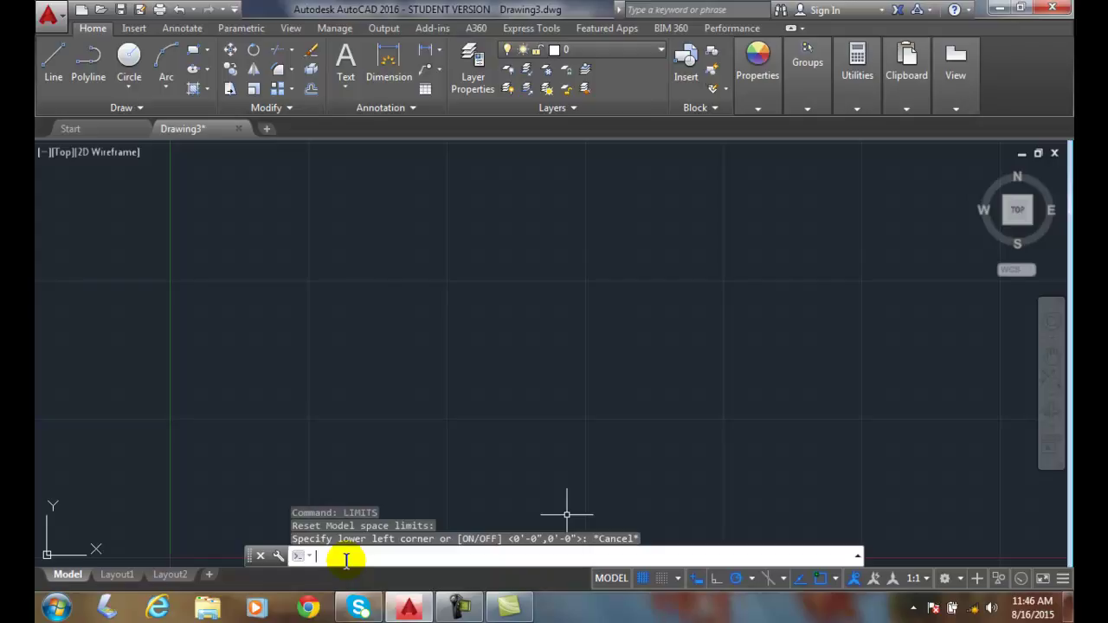
- Start redefining the model space limits with the LIMITS command
{"action": "type", "text": "limits"}
{"action": "key", "text": "Return"}
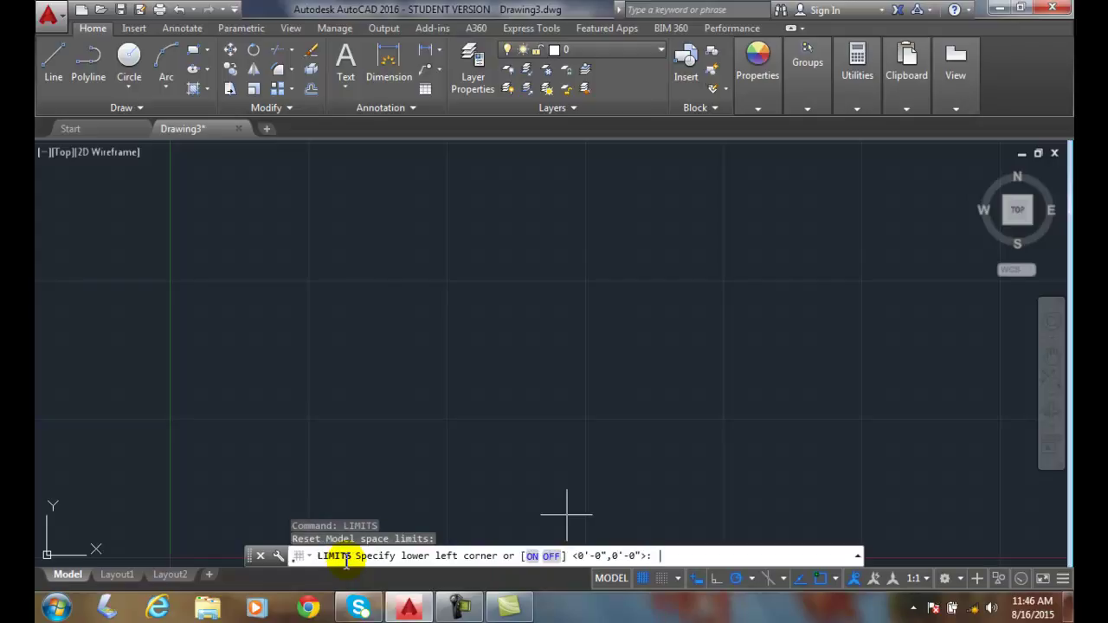